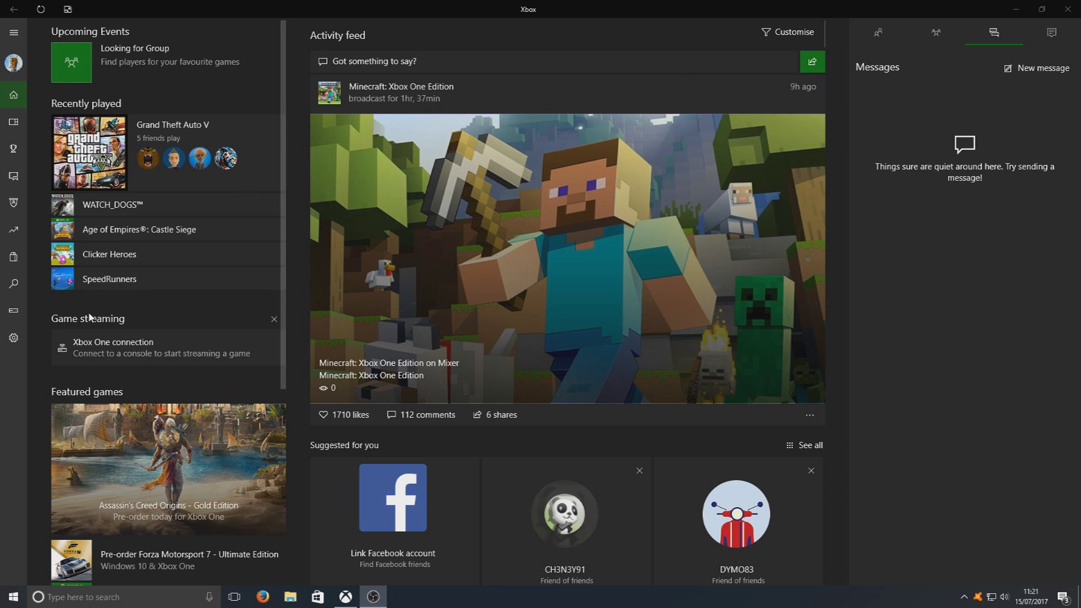
Open the Xbox app's Game DVR settings from the Settings gear.
click(13, 339)
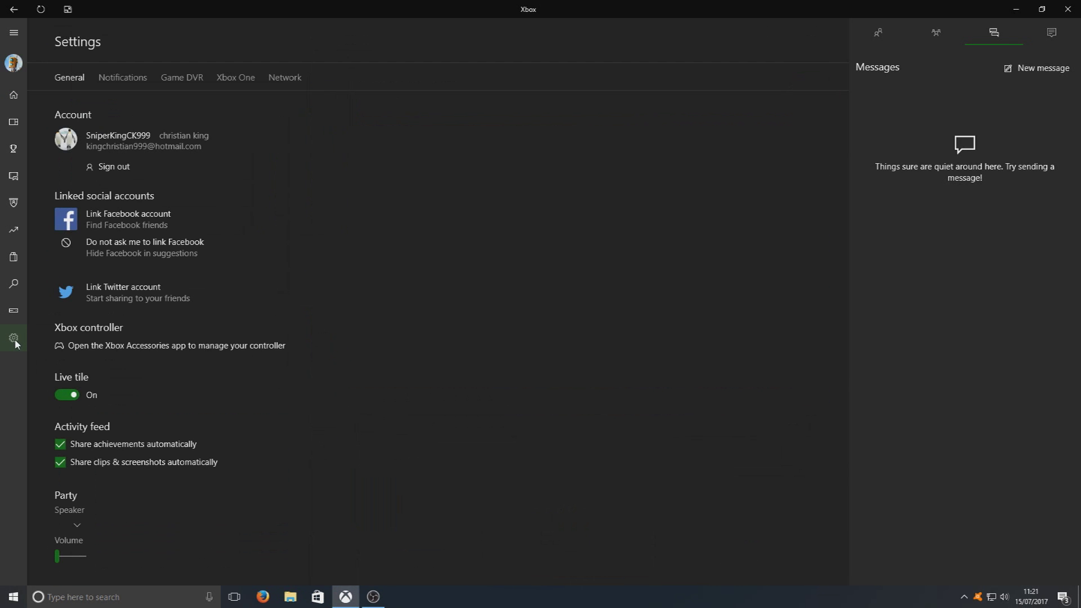
click(195, 81)
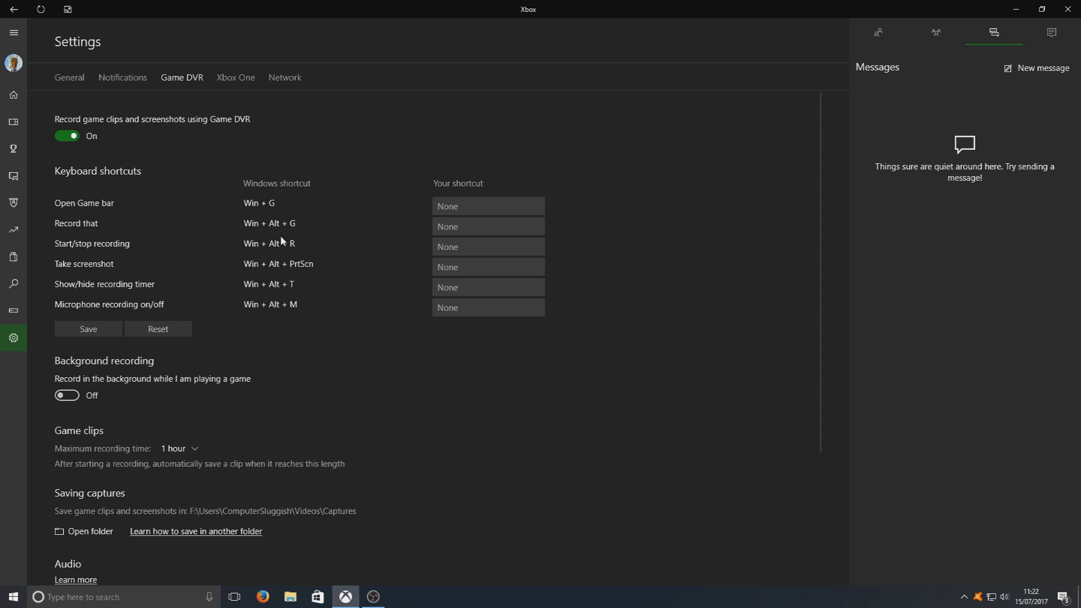
scroll(299, 345, down, 3)
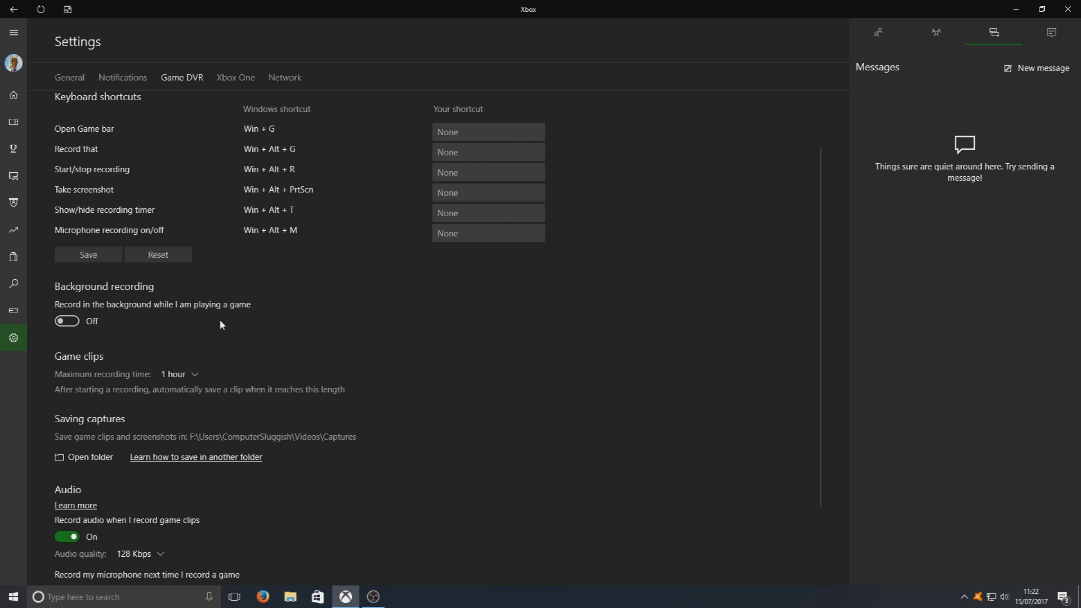
scroll(223, 318, down, 3)
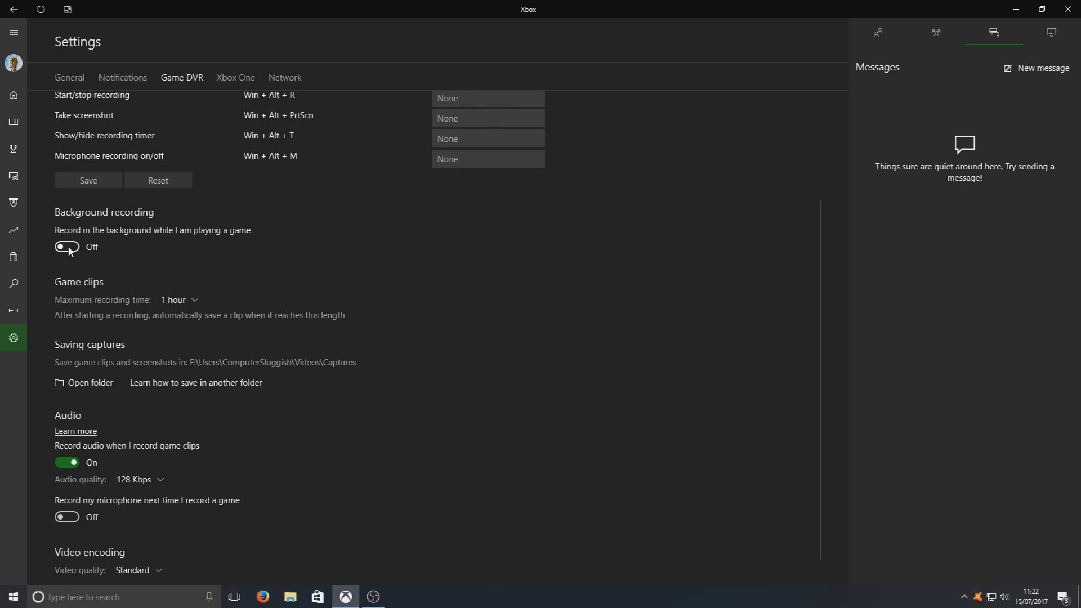
scroll(146, 262, down, 1)
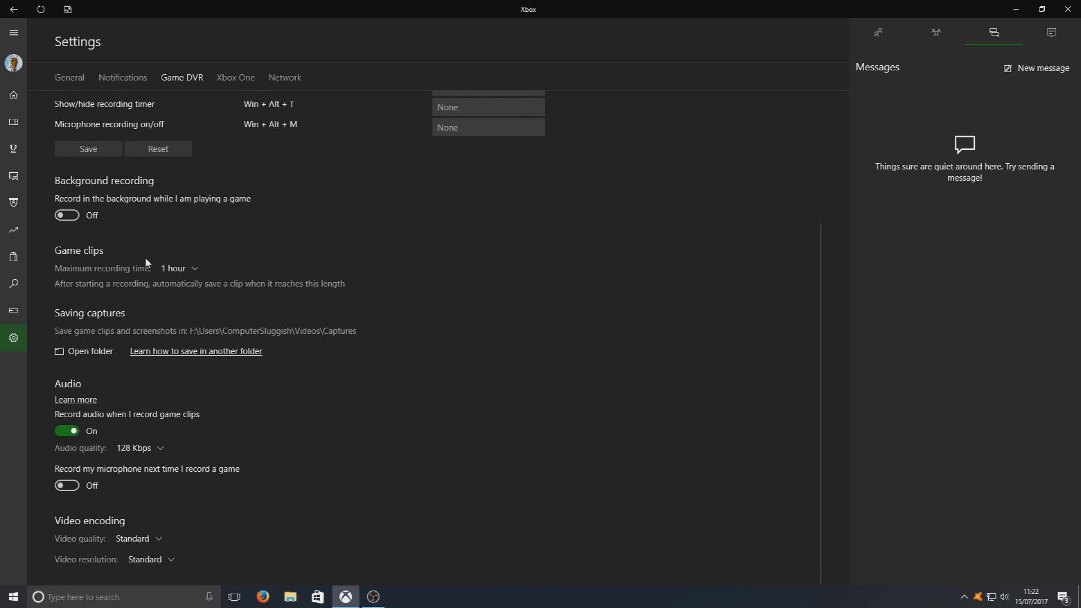
click(194, 270)
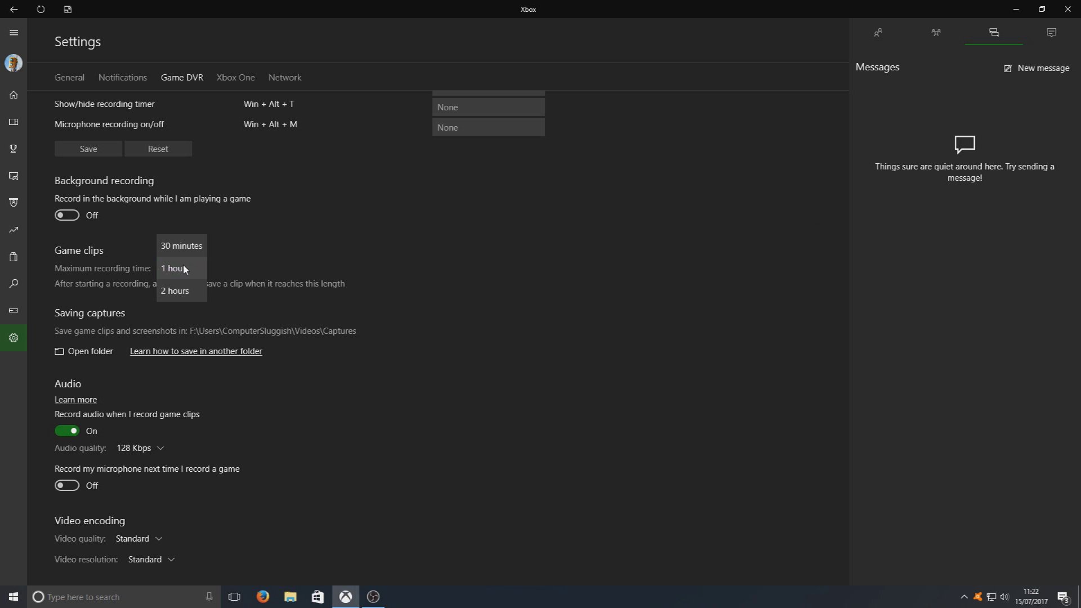
click(467, 288)
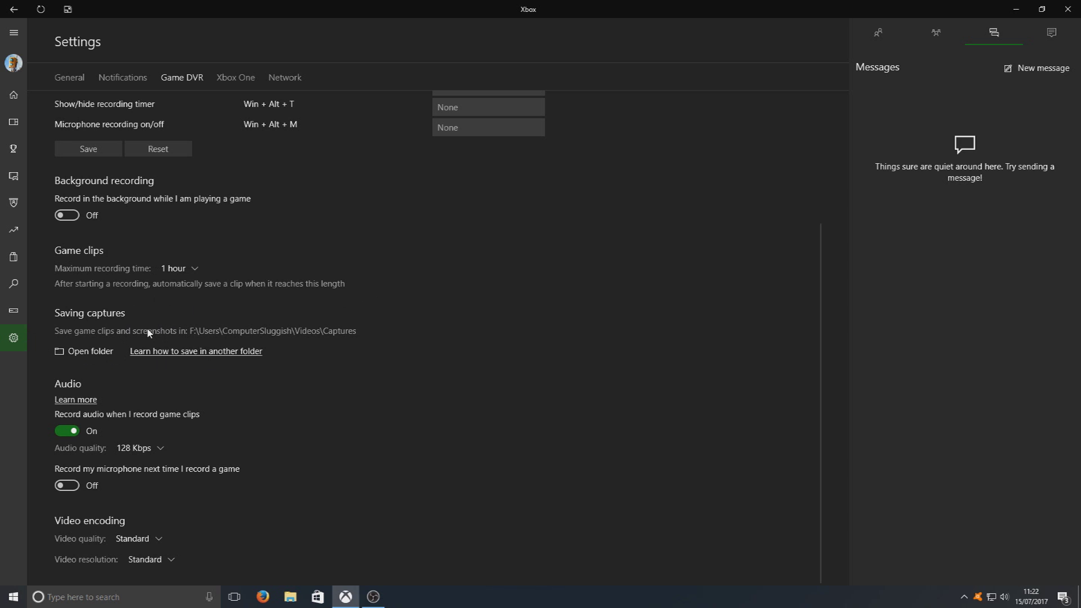
click(96, 353)
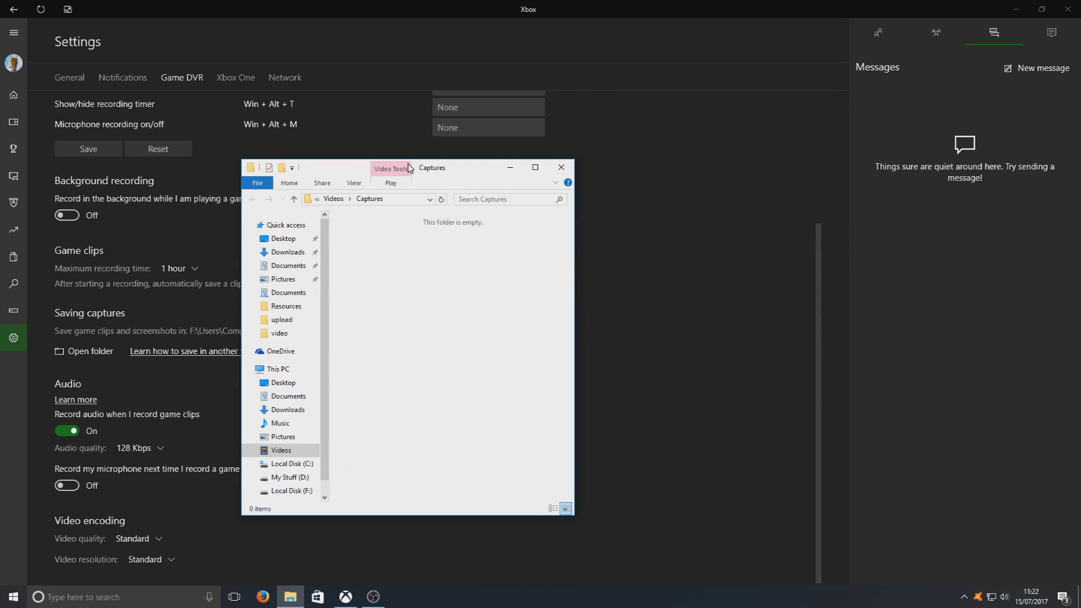
Widen the empty Captures folder window, minimise it, and show the Video quality choices.
drag(574, 278, 980, 285)
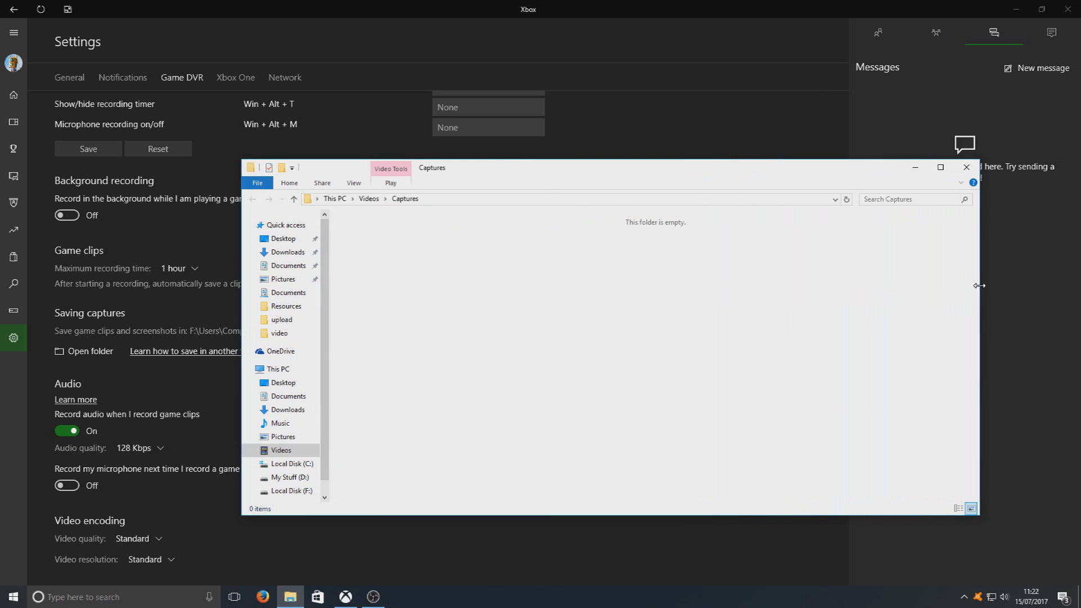
click(914, 169)
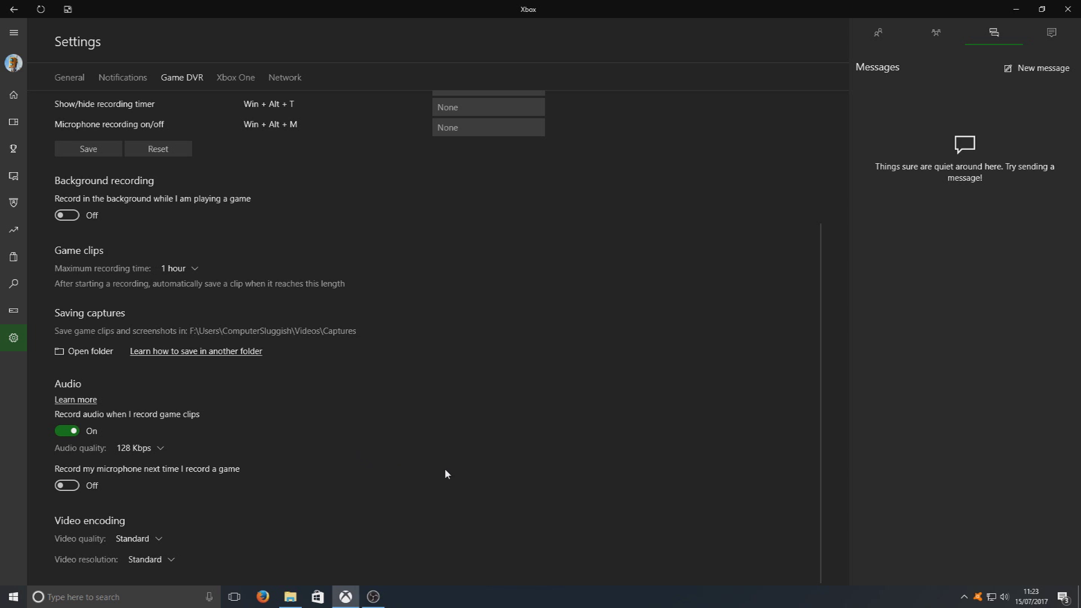
click(147, 540)
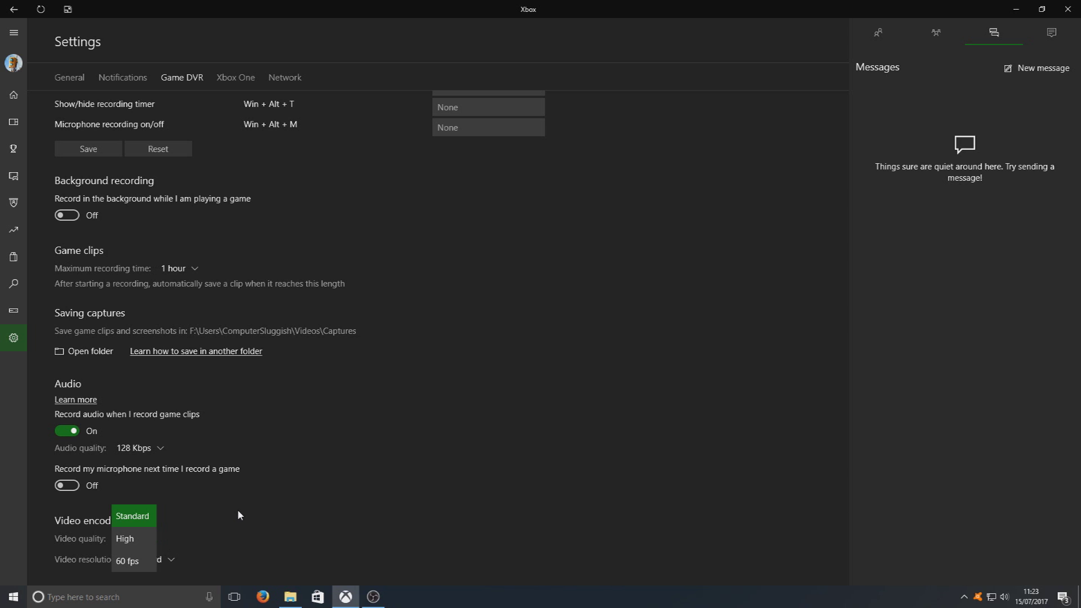
Set Game DVR video quality to 60 fps and video resolution to High.
click(134, 561)
scroll(473, 512, down, 1)
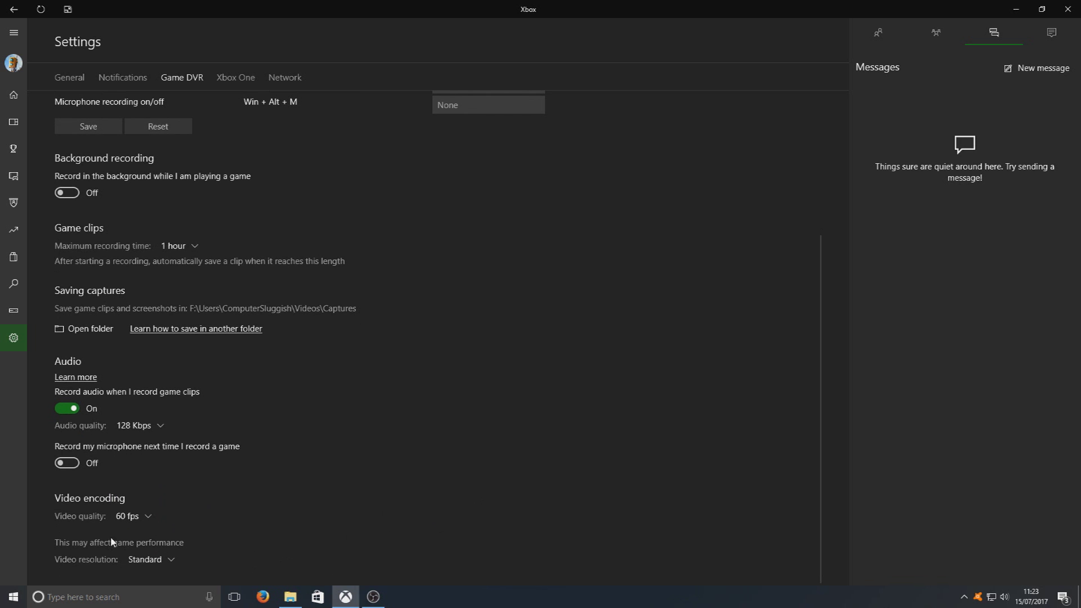
click(169, 559)
click(157, 557)
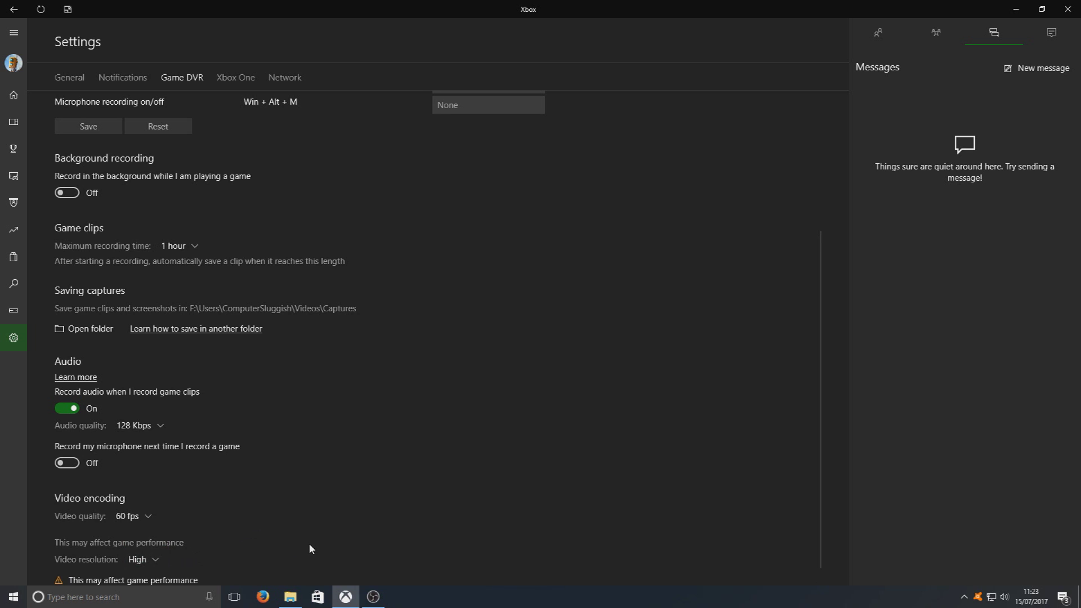
scroll(309, 543, down, 1)
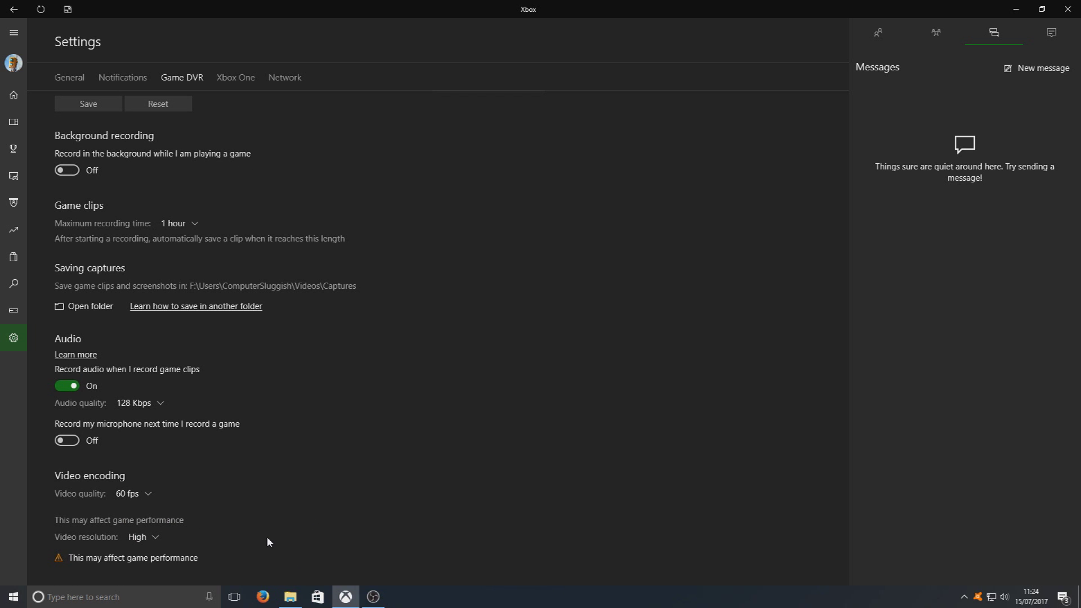
scroll(340, 496, up, 4)
scroll(337, 403, down, 4)
Call up the Game bar with Win+G, confirm it's a game, close it, then reopen it.
scroll(341, 394, up, 4)
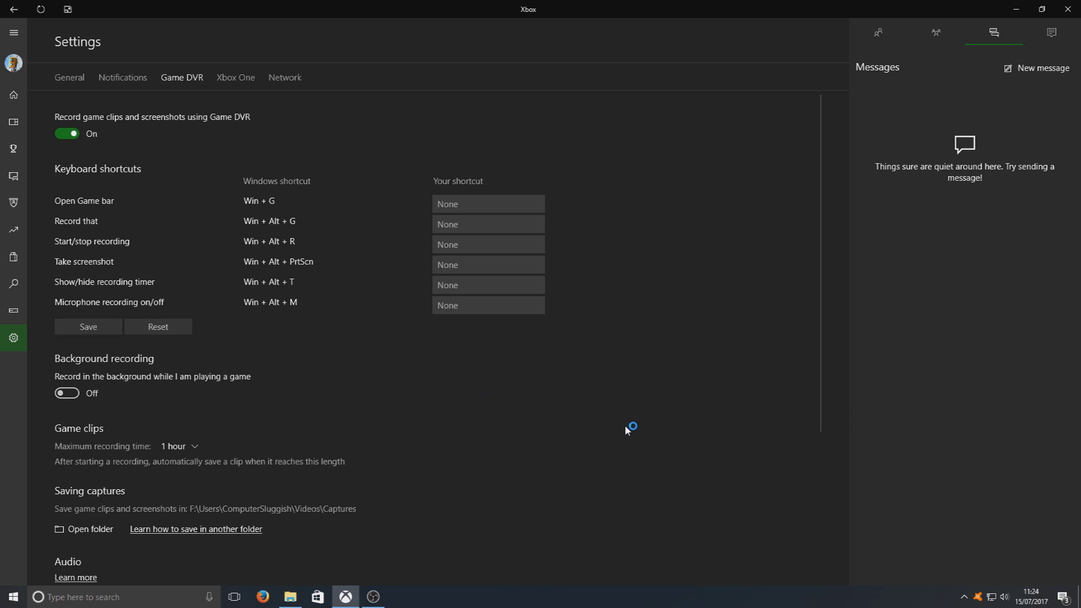
key(super+g)
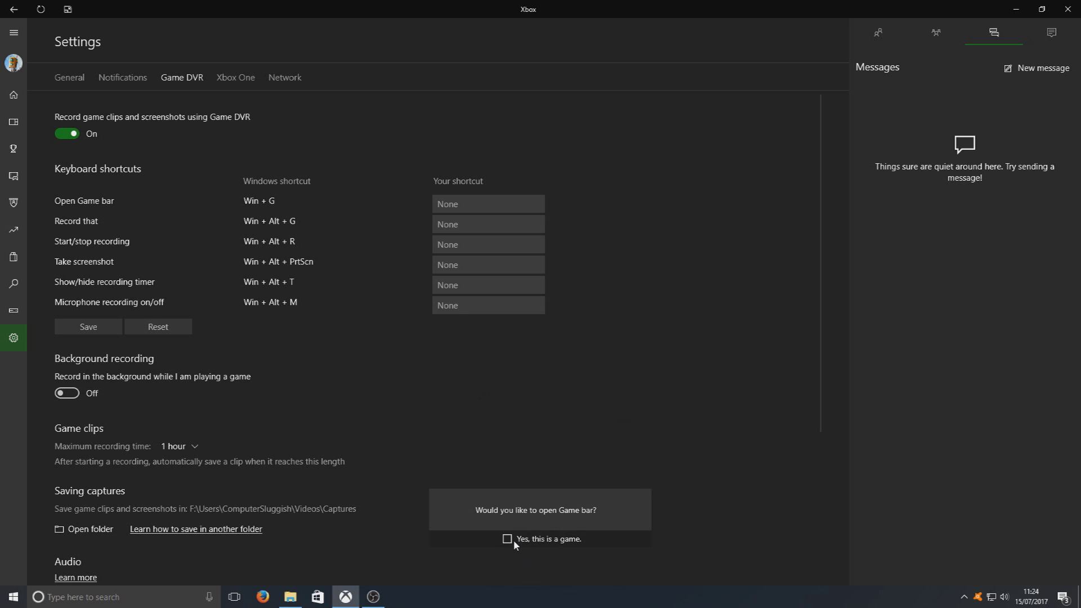
click(507, 540)
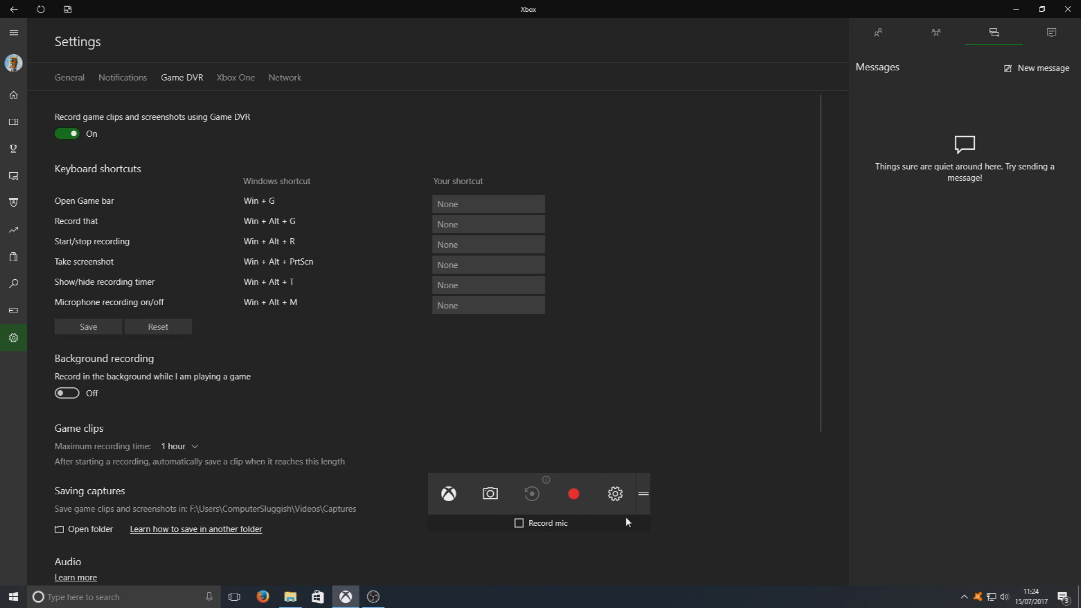
click(672, 522)
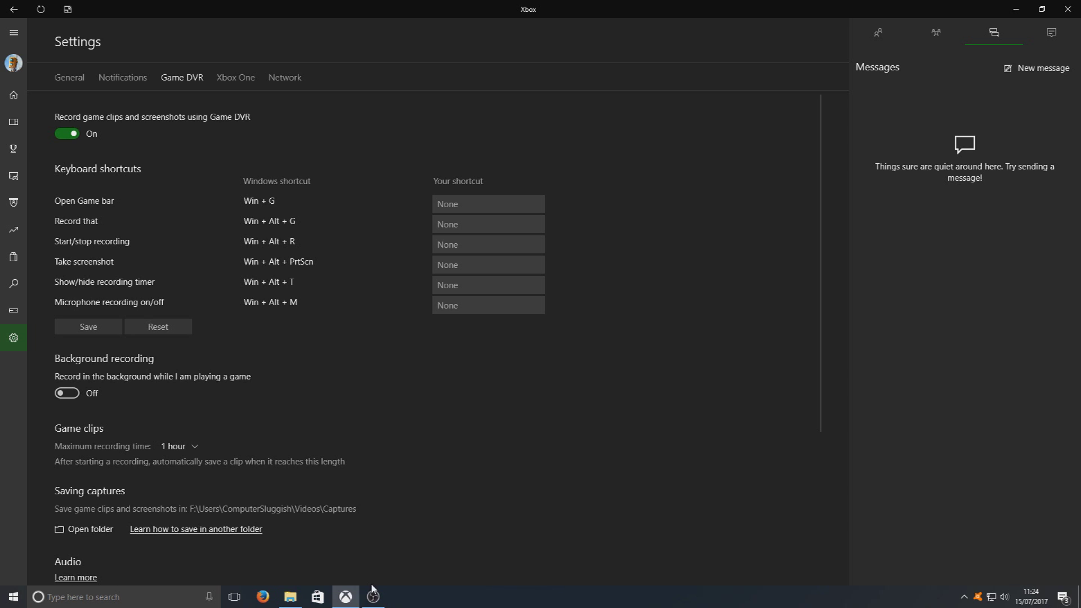
mouse_move(344, 596)
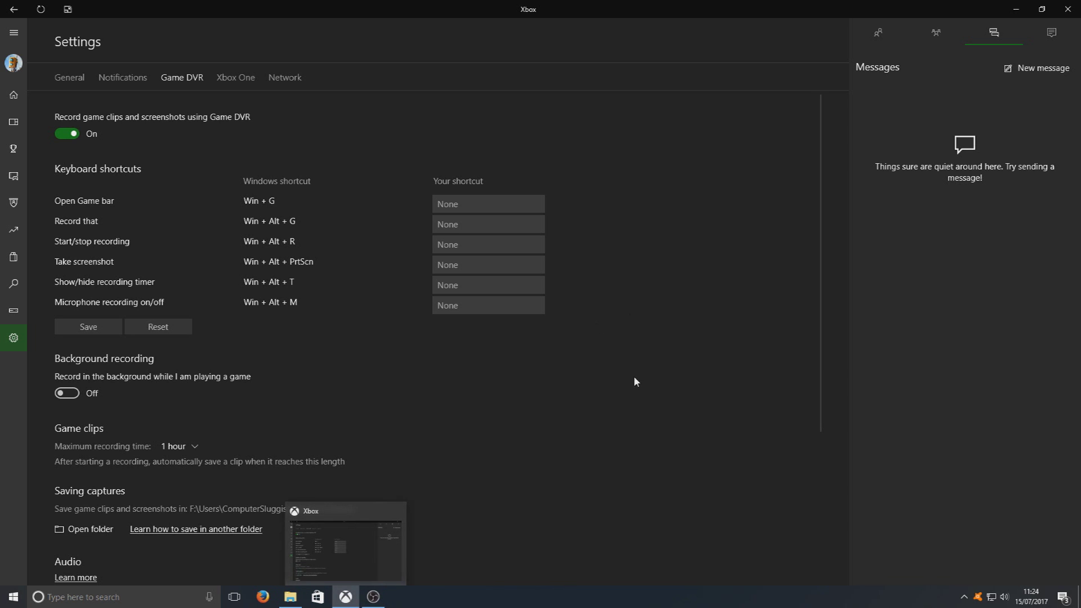
key(super+g)
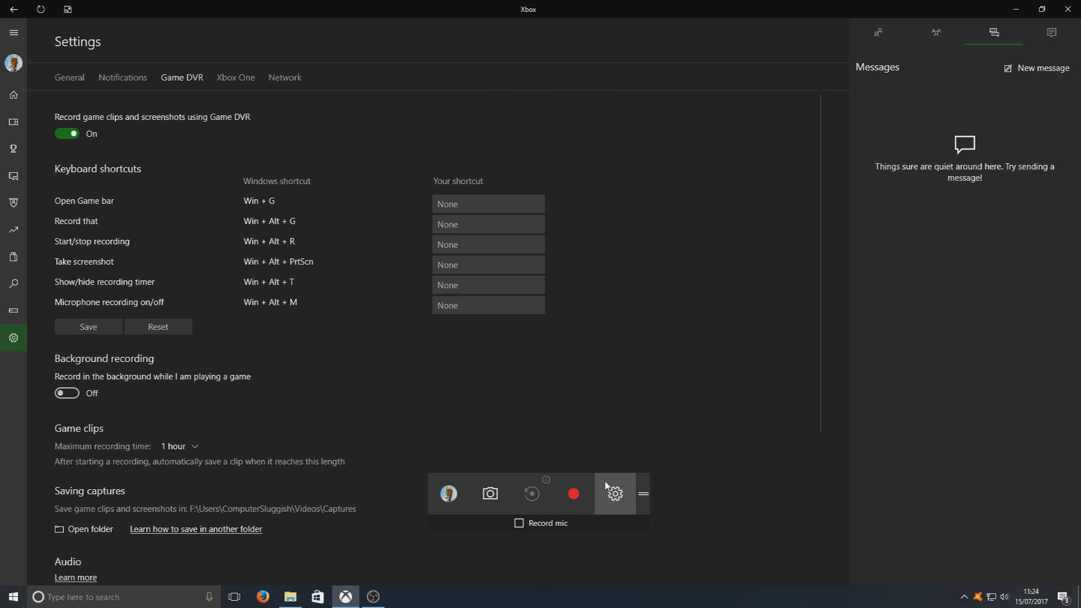
click(615, 496)
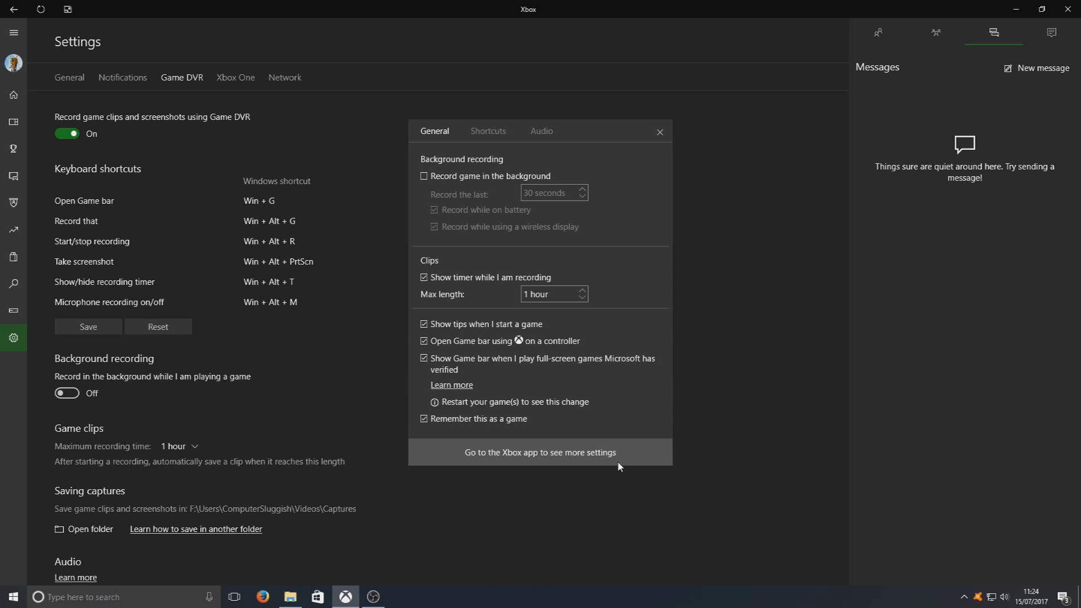
click(504, 133)
click(521, 131)
click(439, 130)
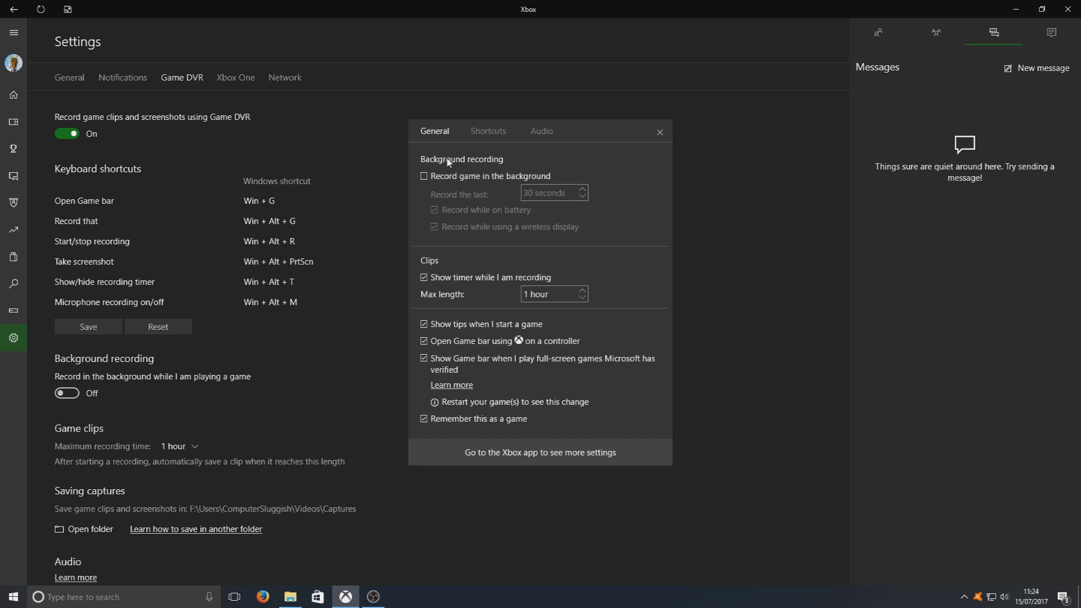
click(660, 131)
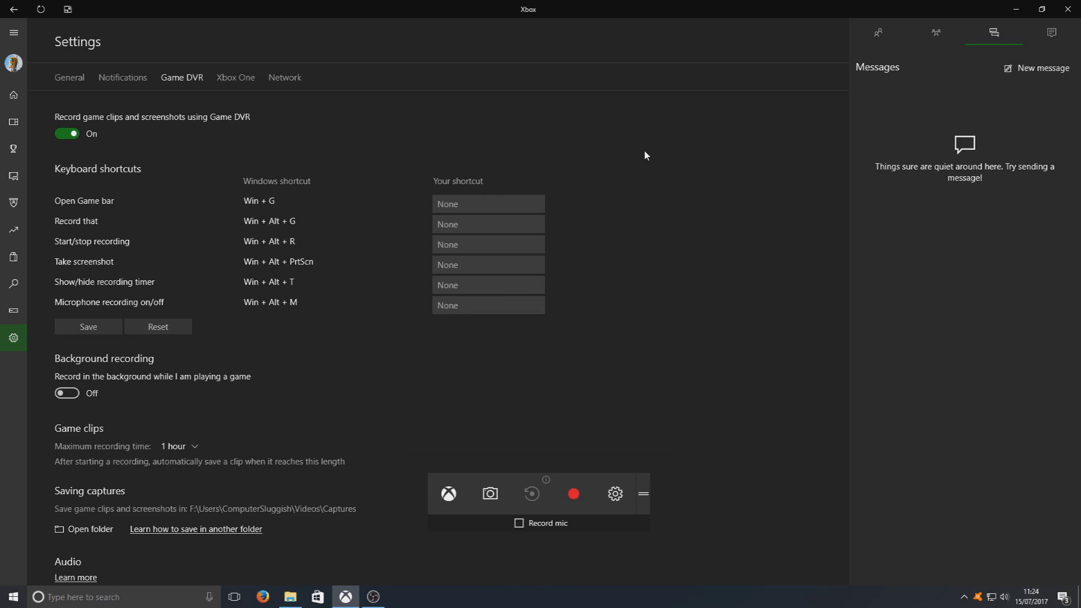
Start a Game bar recording and view the new 'Xbox 15_07_2017 11_25_01' clip in Captures.
click(577, 501)
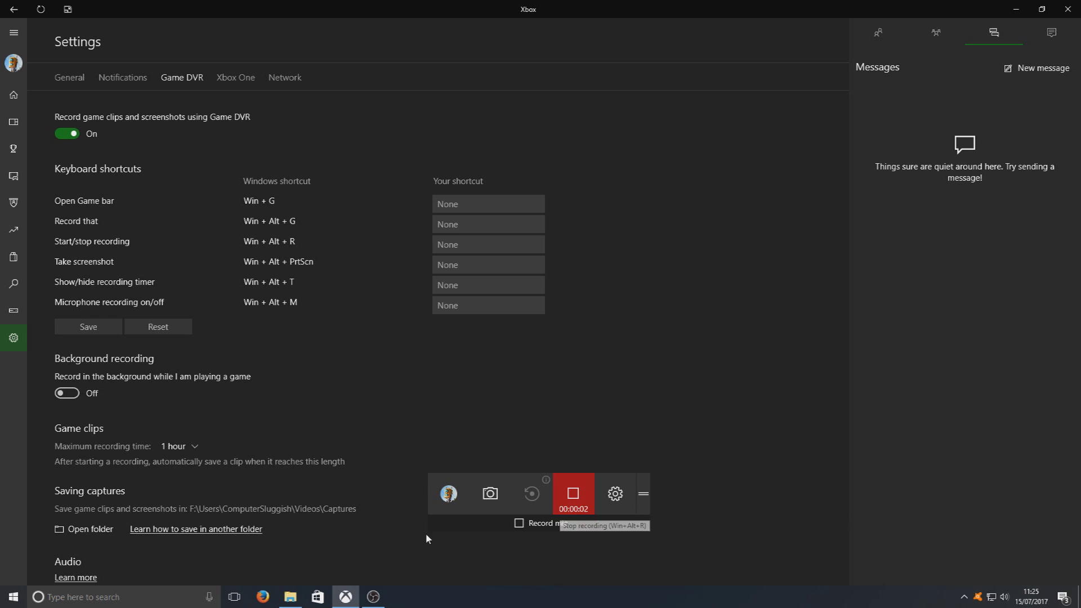
click(290, 597)
click(290, 597)
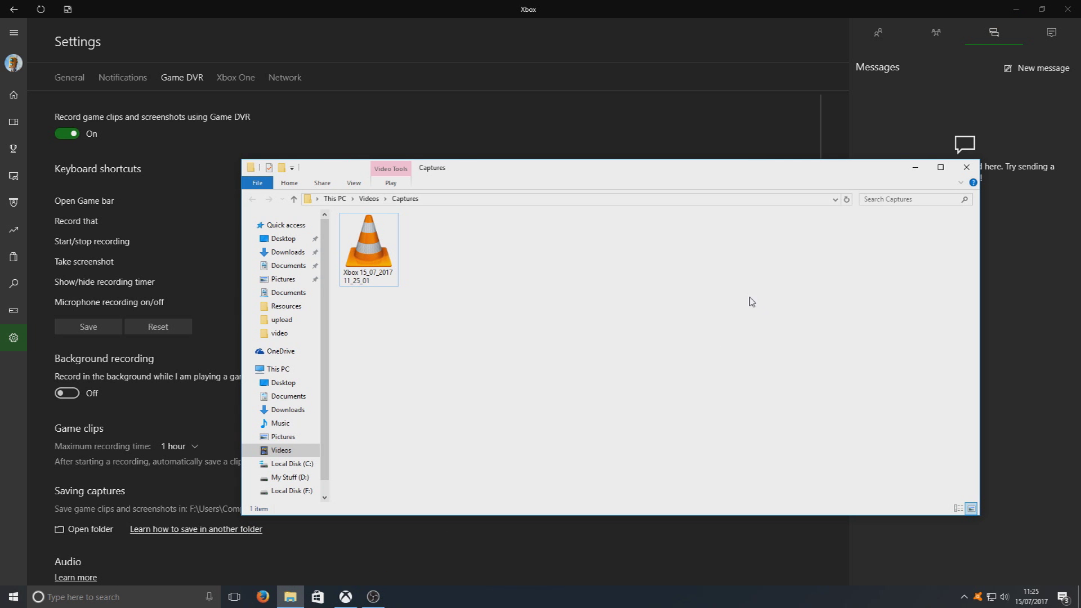
drag(466, 326, 336, 211)
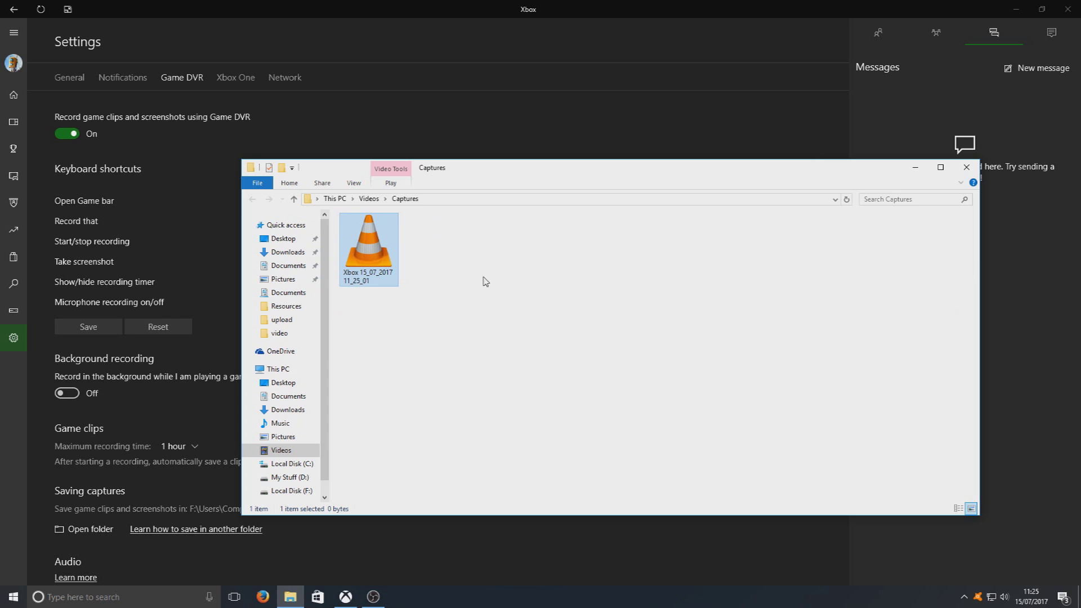
click(460, 318)
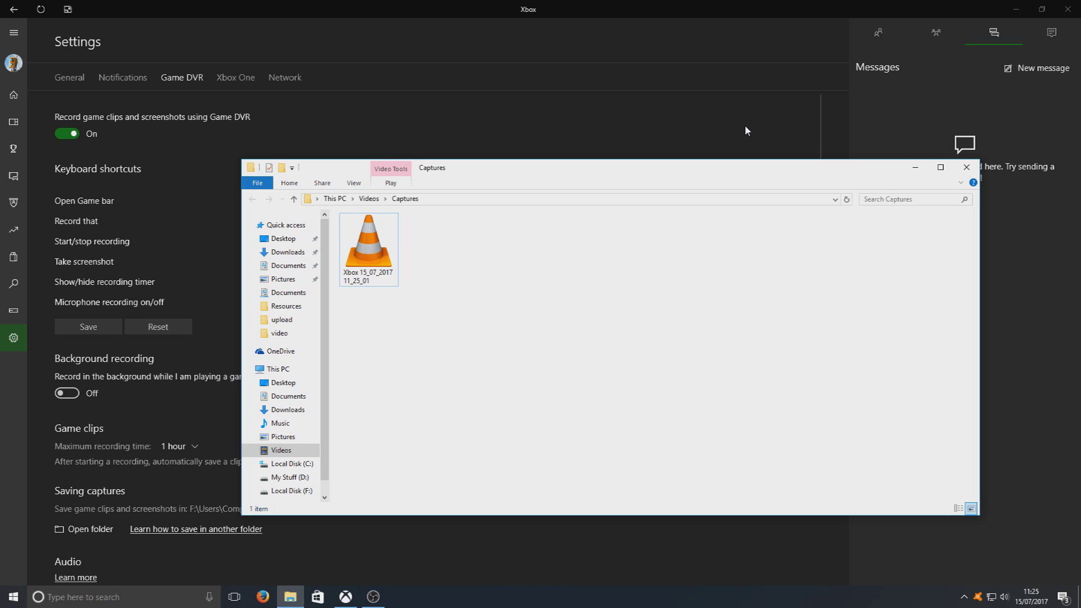
Stop the recording, saving a 25-second 5.45 MB clip shown in the Captures folder.
click(749, 41)
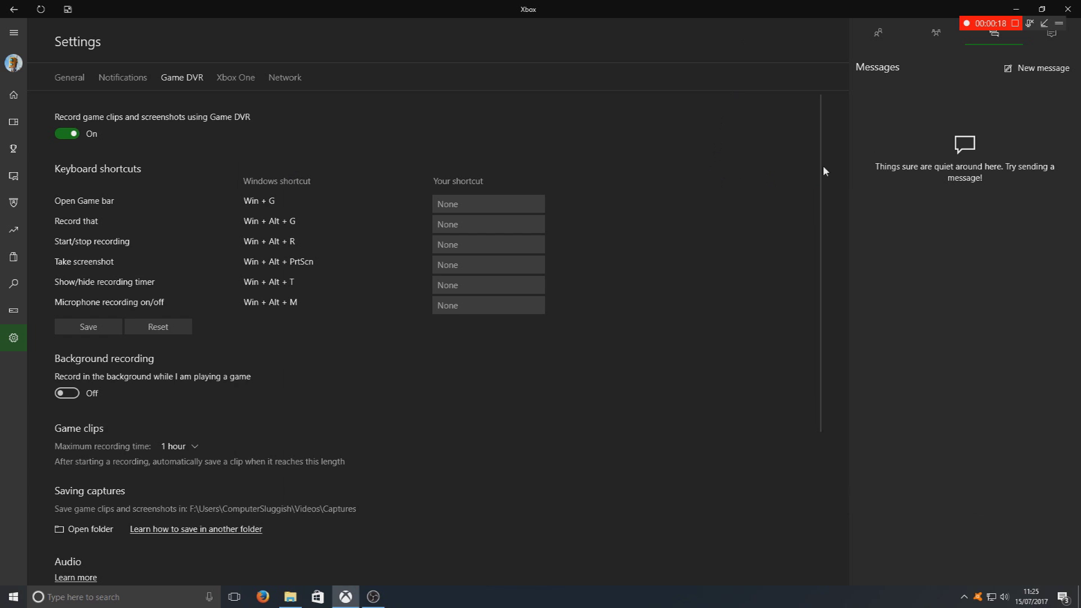
key(super)
key(super)
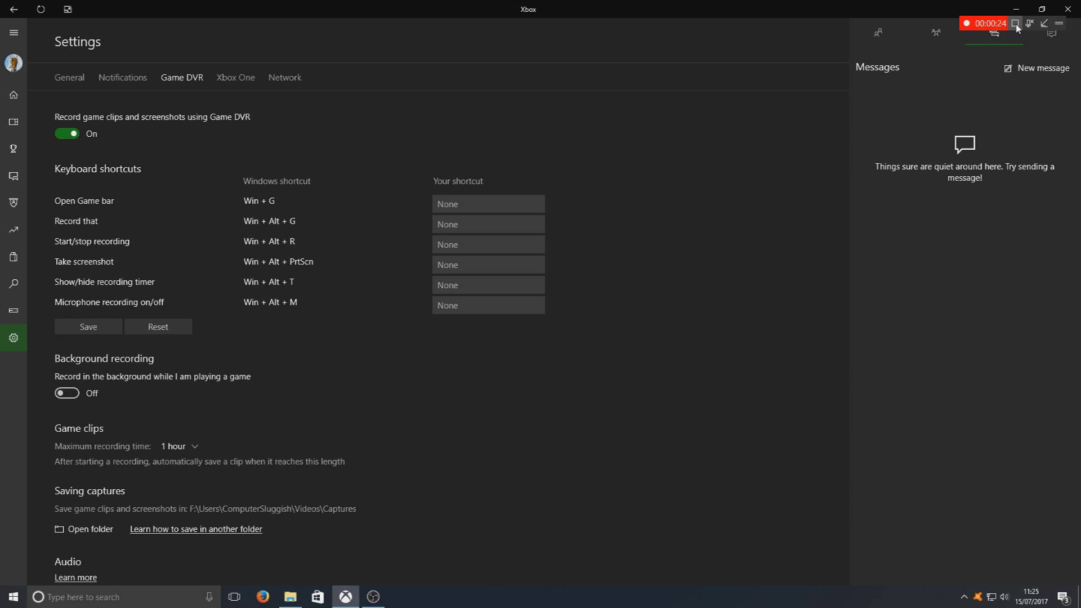
click(1017, 24)
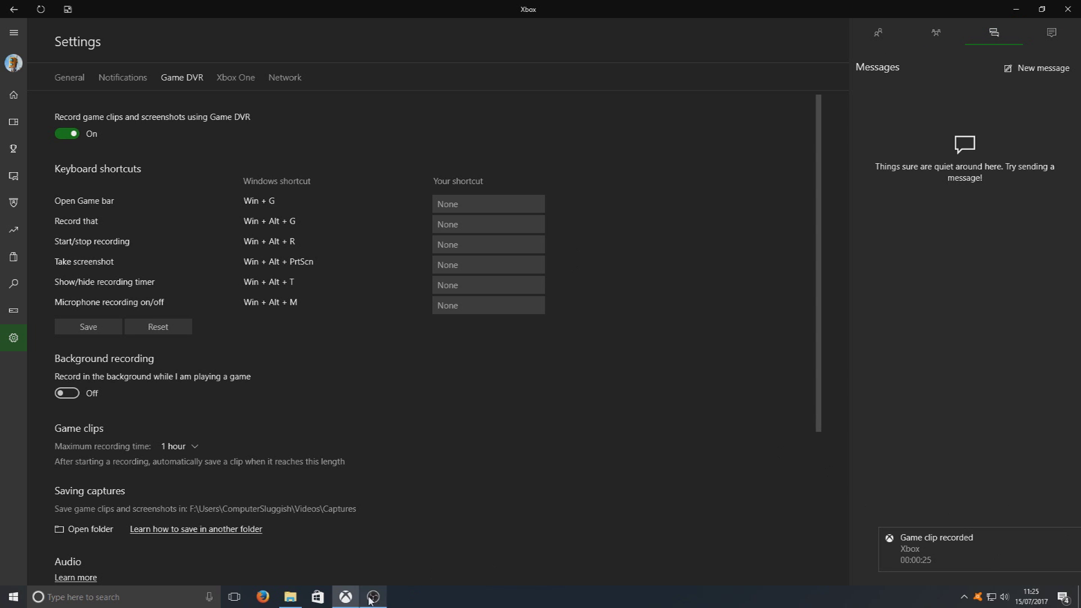
click(292, 598)
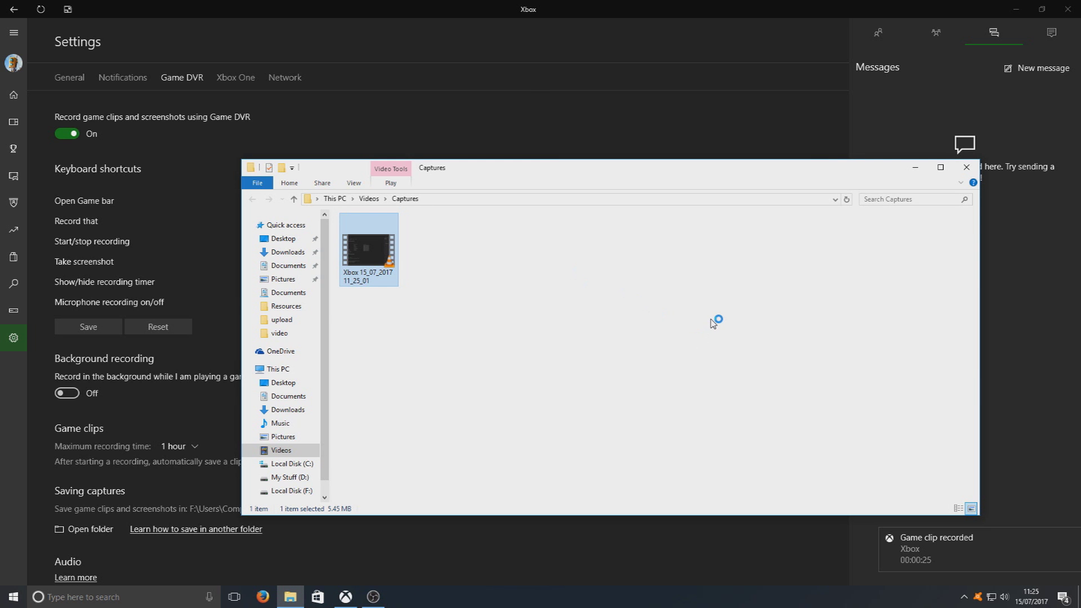
Mute the system sound and play the selected Xbox clip in VLC.
key(XF86AudioMute)
key(Return)
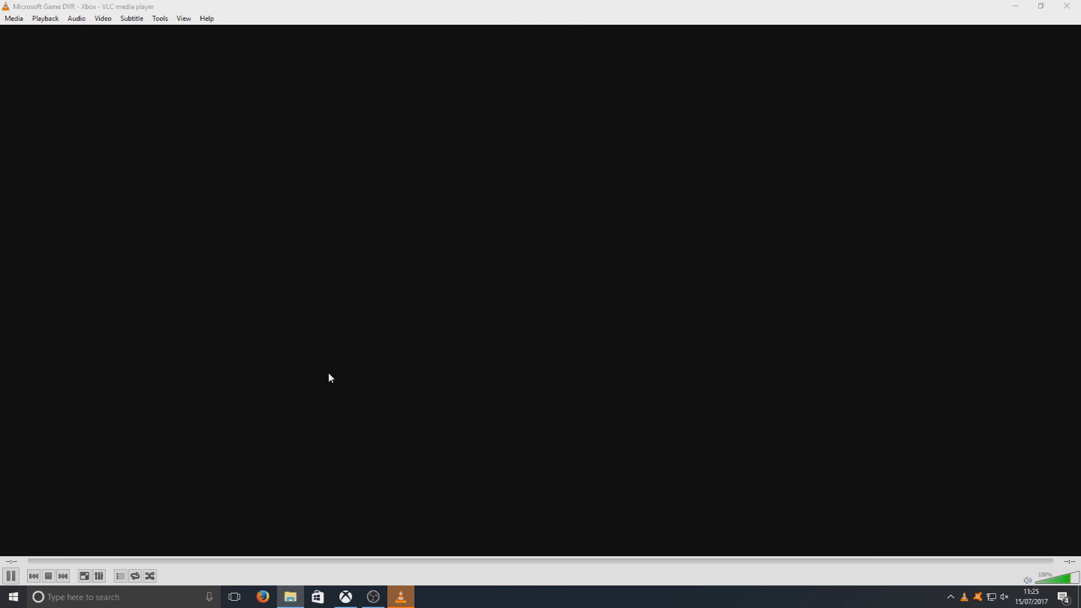